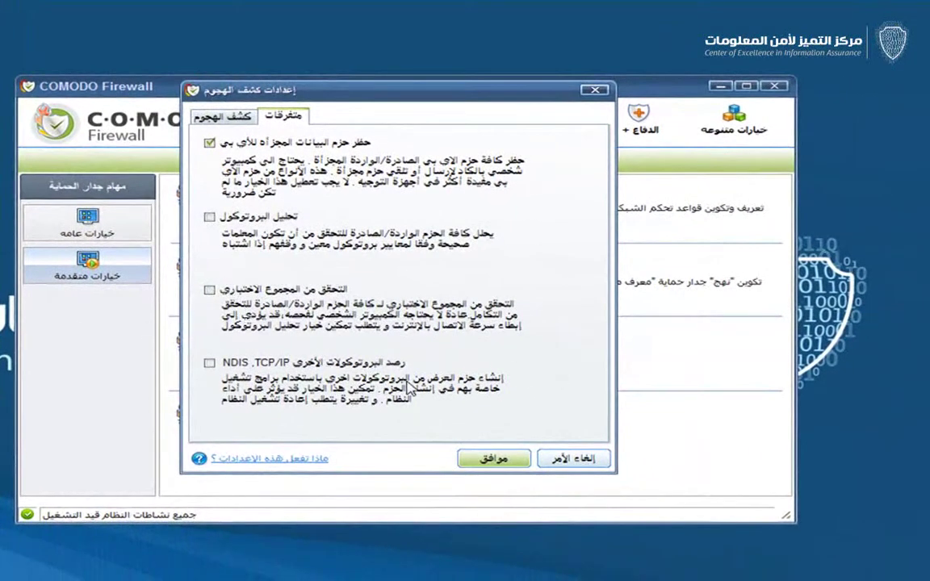
Review the TCP, UDP and ICMP flood thresholds and the miscellaneous options of the attack detection settings, and accept them
left_click(226, 118)
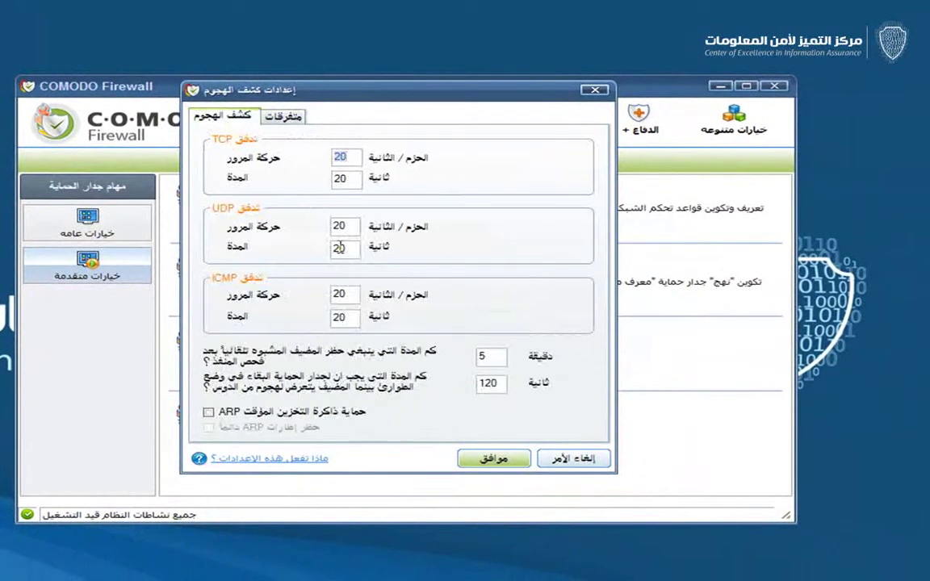
left_click(346, 158)
left_click(488, 358)
left_click(282, 117)
left_click(511, 459)
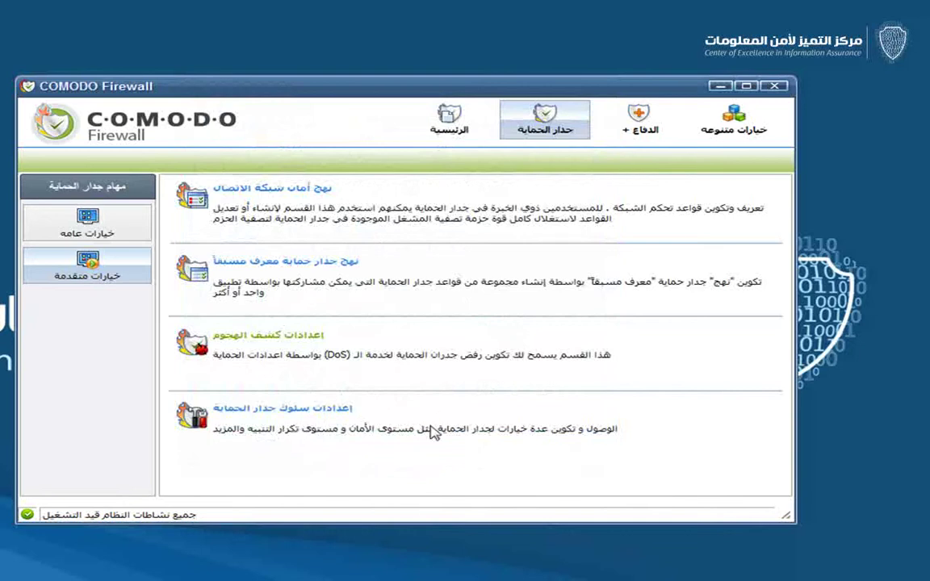
Open the firewall behavior settings (إعدادات سلوك جدار الحماية) and select the safe mode (الوضع الآمن) security level
left_click(270, 407)
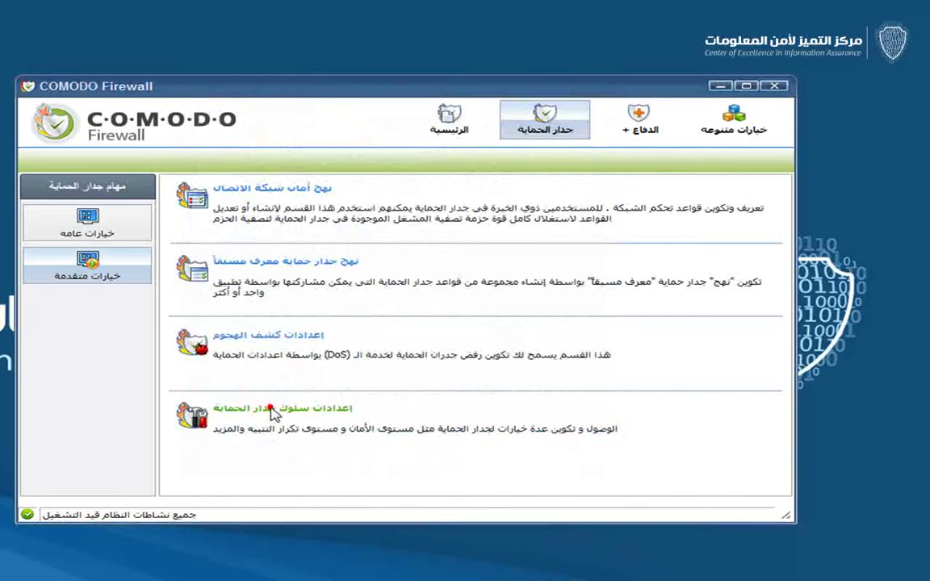
left_click_drag(316, 153, 597, 155)
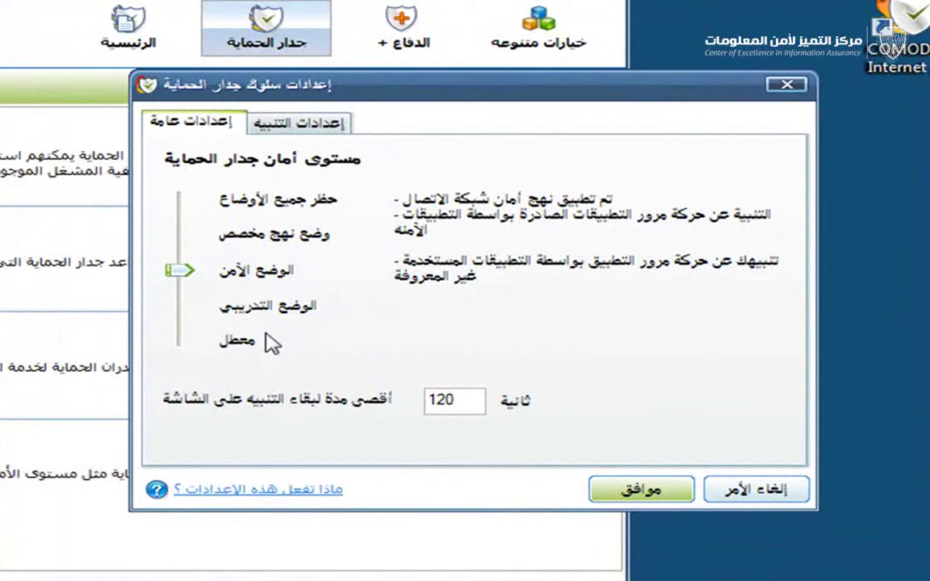
left_click(184, 273)
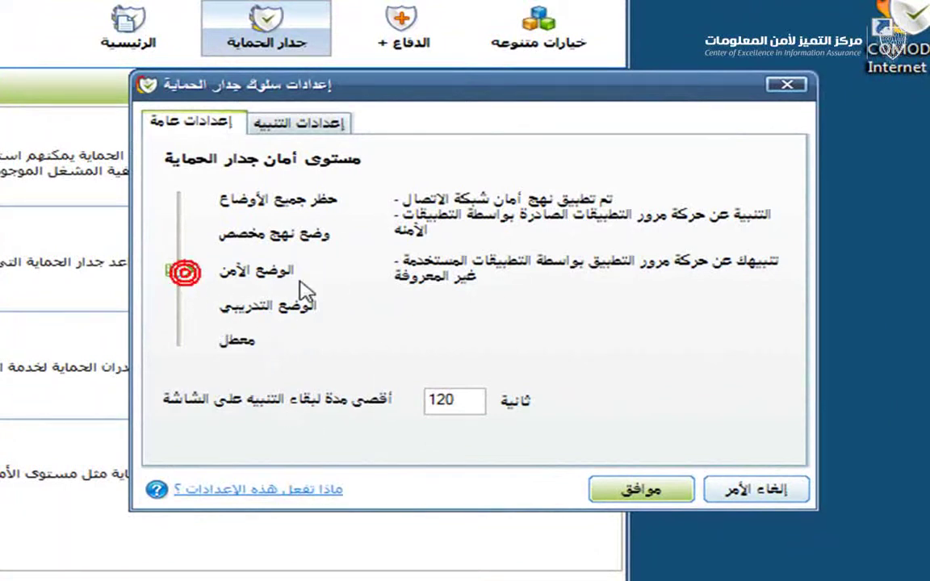
left_click(271, 273)
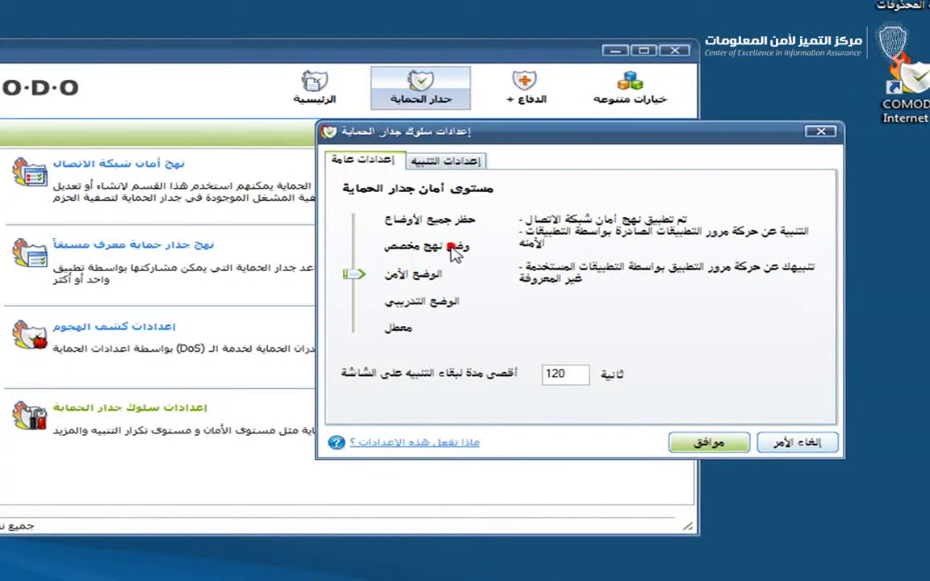
Try the custom policy, block all and training security levels, and return the firewall to safe mode (الوضع الآمن)
left_click(416, 252)
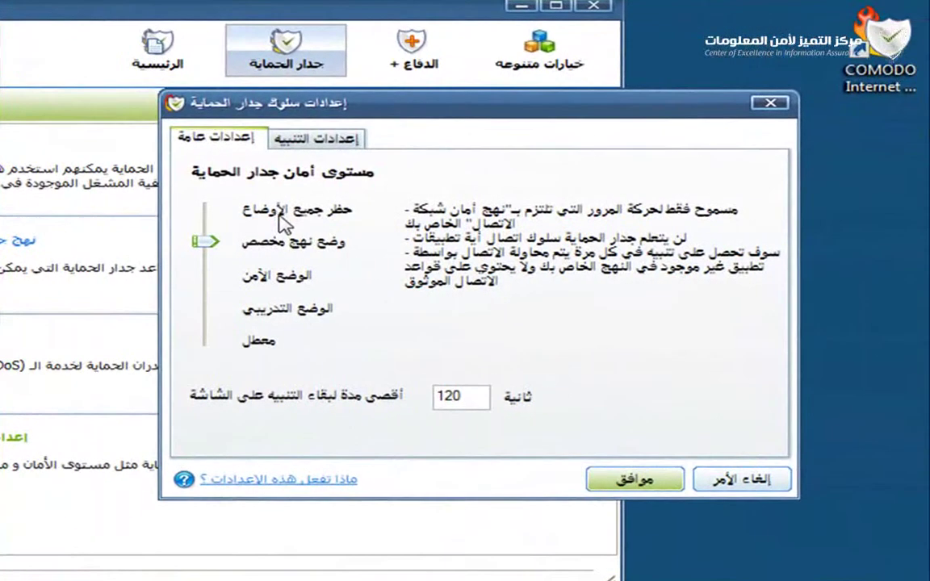
left_click(199, 209)
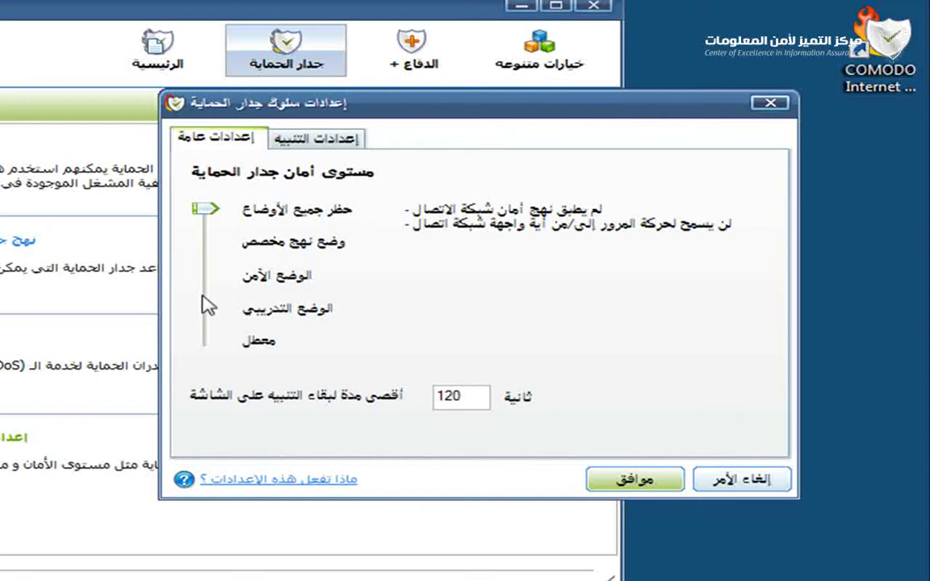
mouse_move(203, 304)
left_mouse_down()
mouse_move(201, 297)
mouse_move(203, 316)
mouse_move(191, 317)
left_mouse_up()
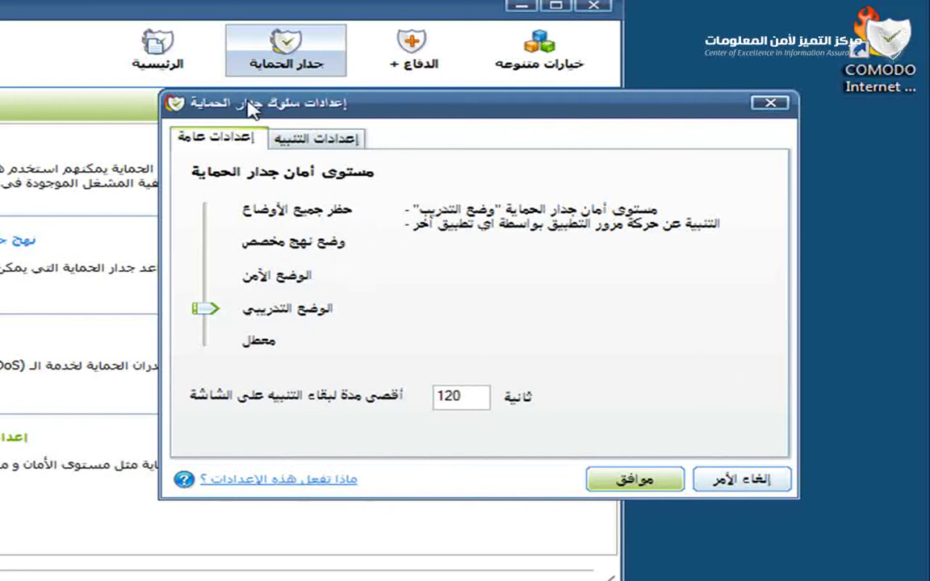
left_click(214, 308)
left_click(205, 272)
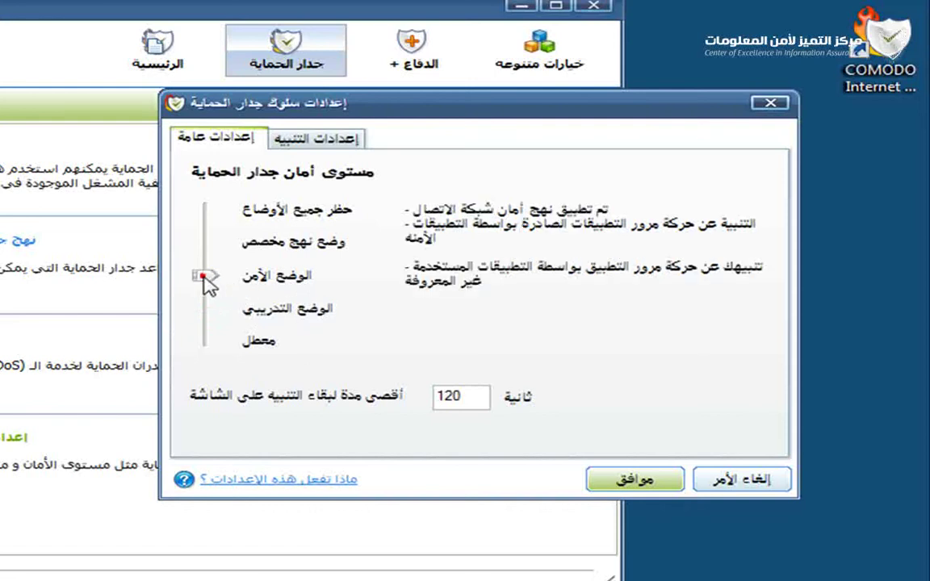
Try the disabled (معطل) firewall security level and switch back to safe mode
left_click(205, 339)
left_click(205, 339)
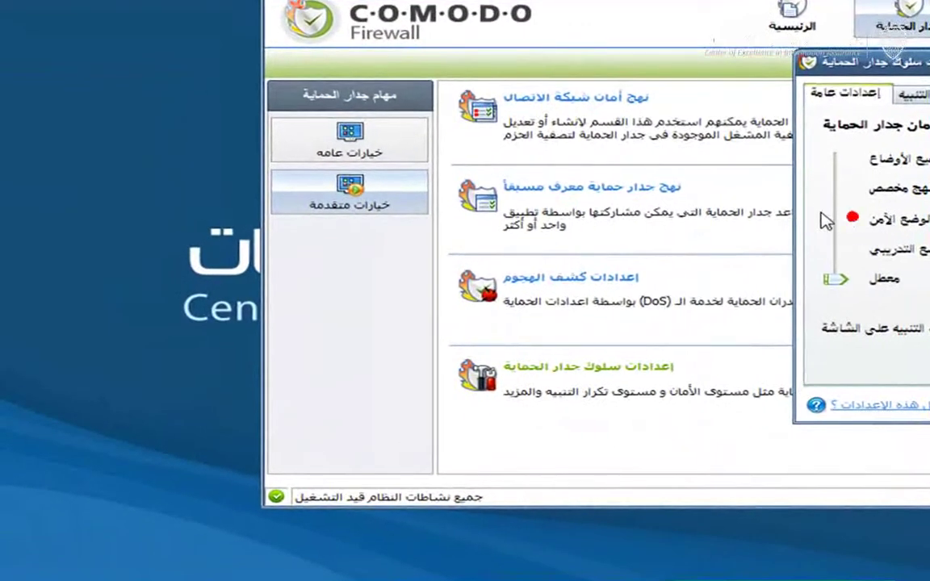
left_click(825, 222)
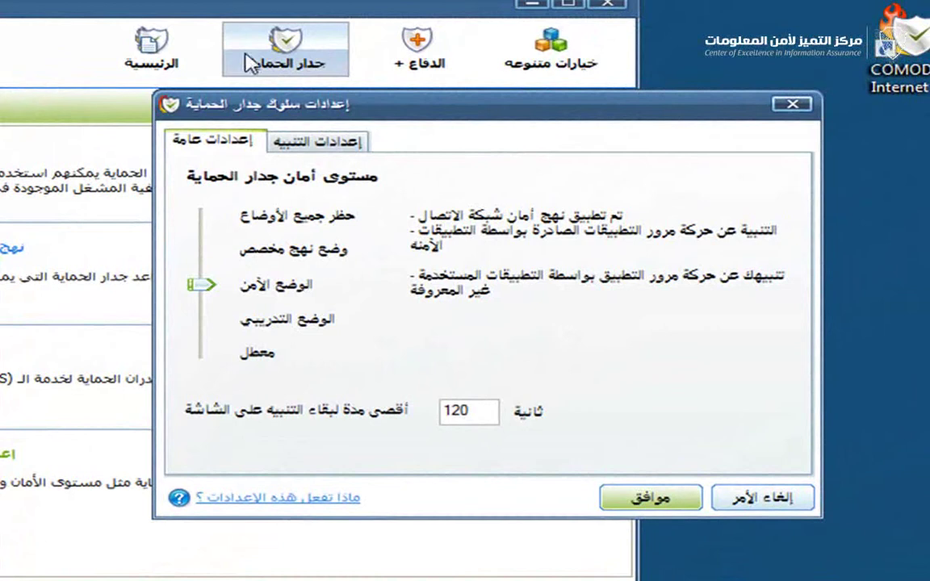
In the firewall's alert settings (إعدادات التنبيه), try the very high (عالي جداً) and high (عالي) alert frequency levels
left_click(359, 143)
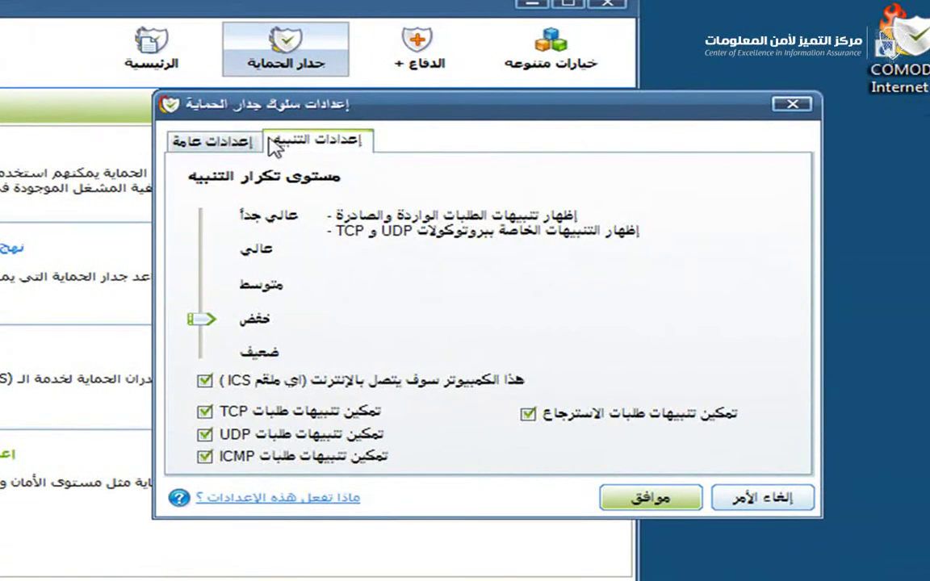
left_click(304, 146)
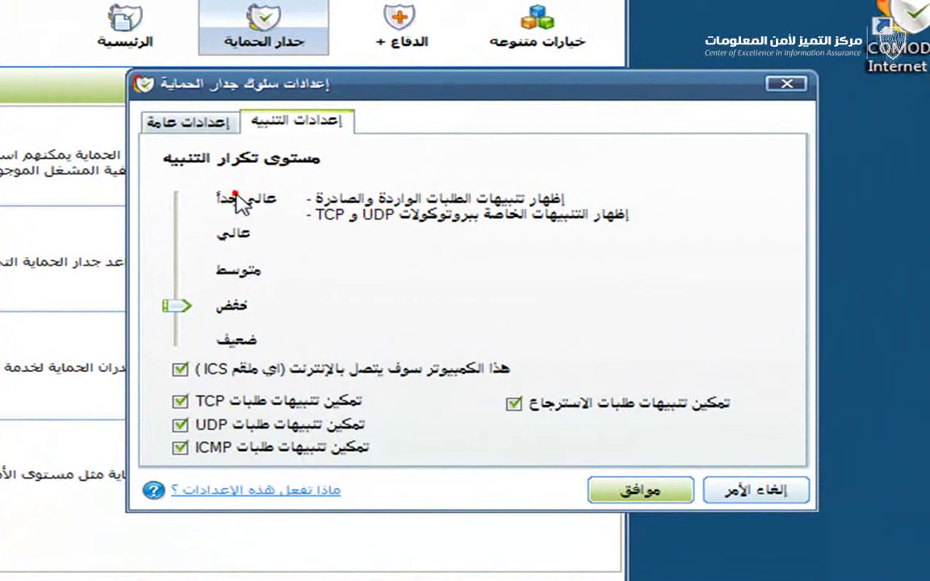
left_click(184, 200)
left_click(185, 201)
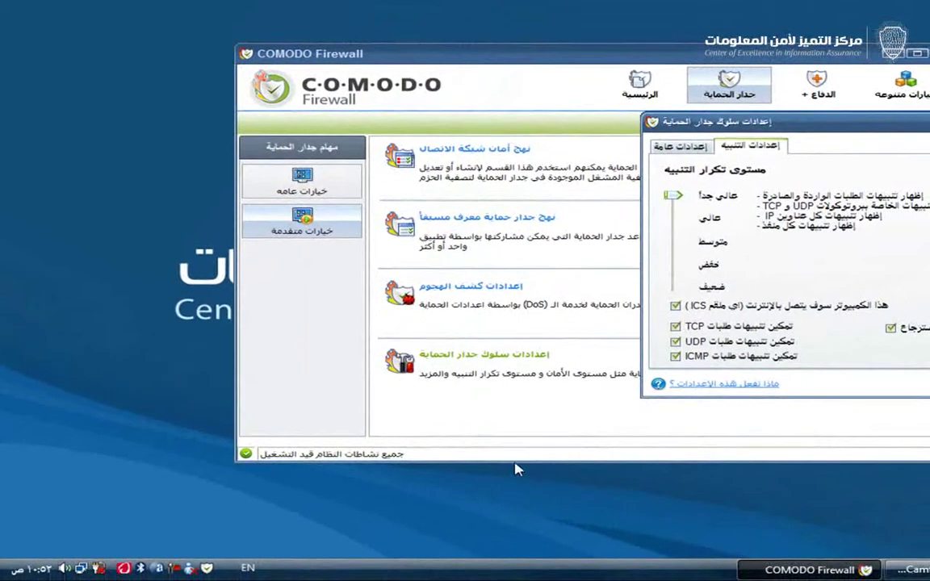
left_click(675, 216)
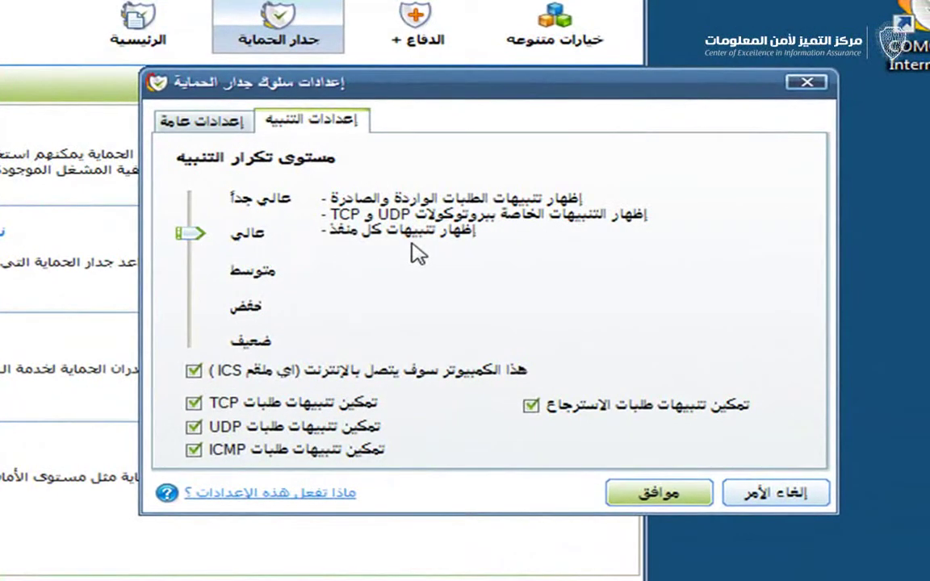
left_click(203, 206)
left_click(187, 214)
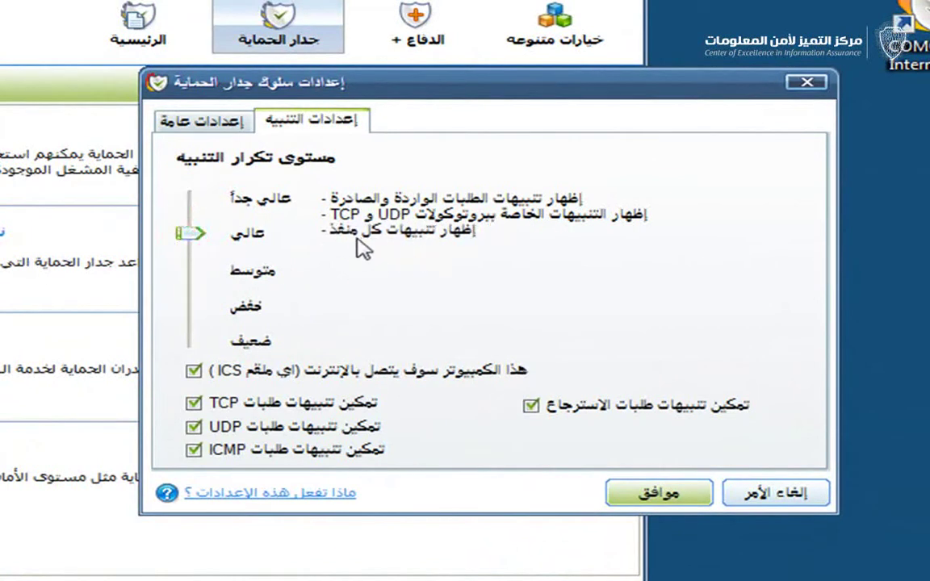
Set the alert frequency level in the alert settings to medium (متوسط)
left_click(191, 270)
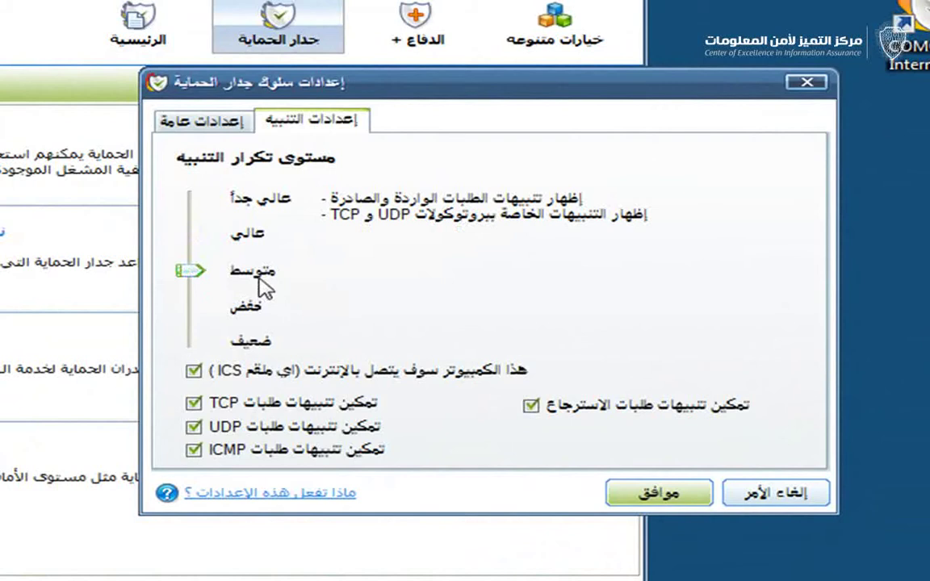
left_click(192, 230)
left_click(211, 274)
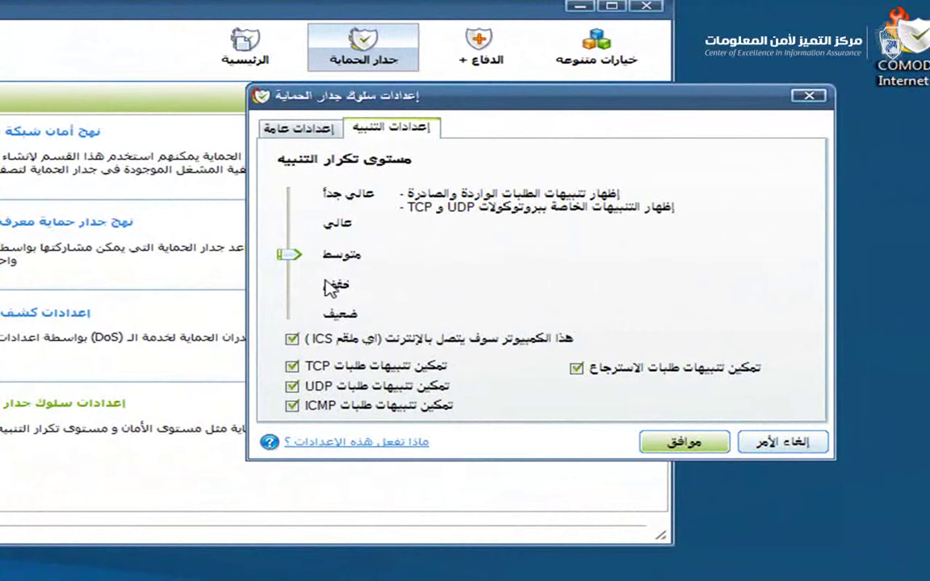
Try the low (خفض) alert frequency level and return it to medium
left_click(307, 290)
left_click(280, 294)
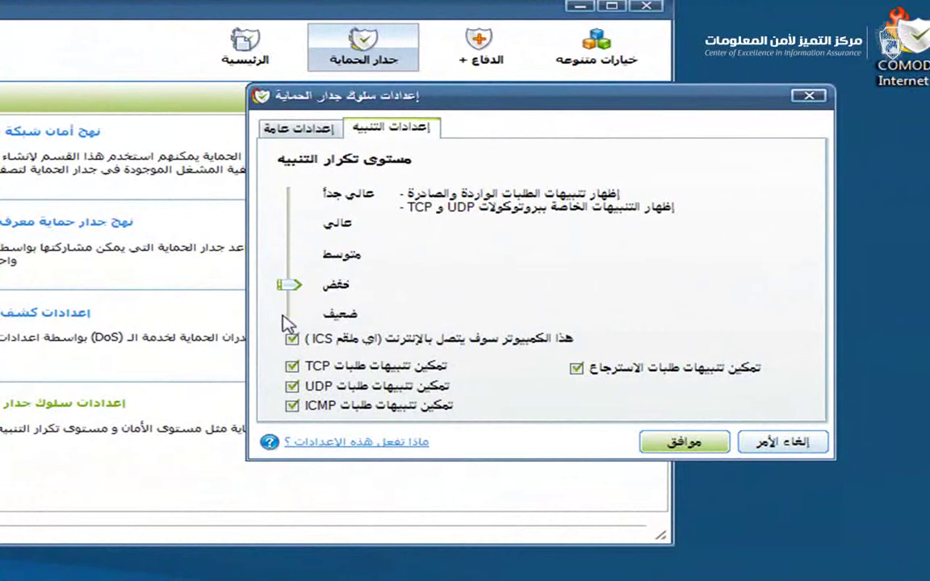
mouse_move(287, 286)
left_mouse_down()
mouse_move(273, 264)
mouse_move(287, 264)
left_mouse_up()
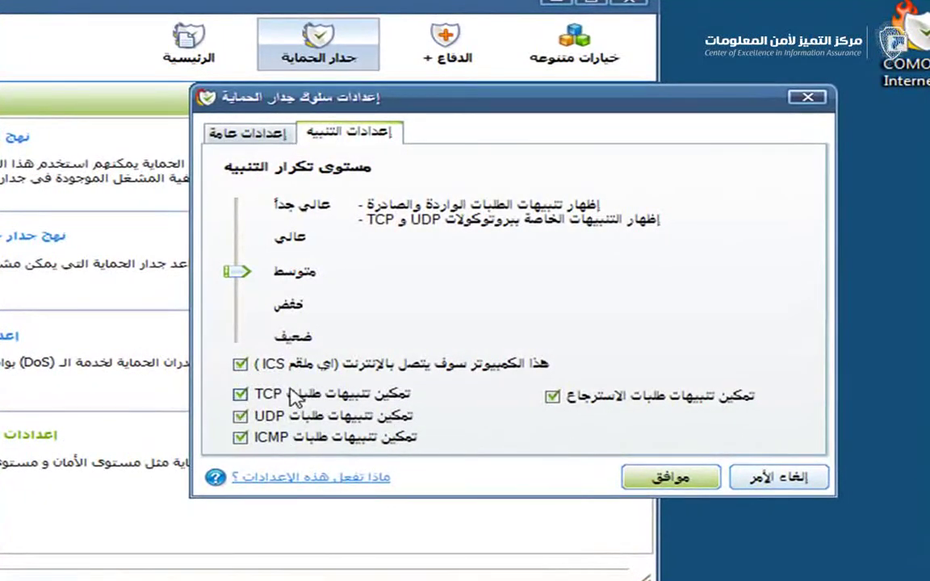
Turn the alerts for TCP requests off and back on
left_click(240, 394)
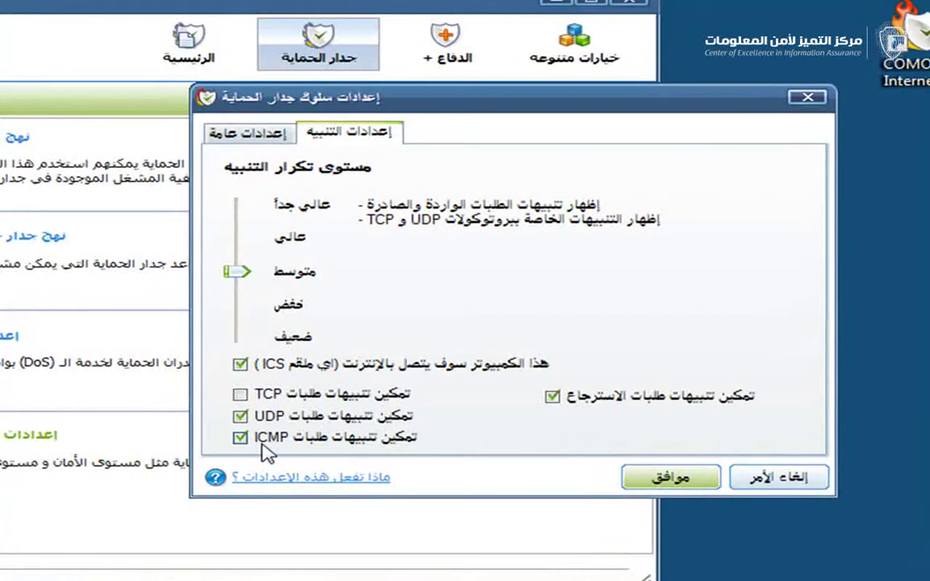
left_click(271, 398)
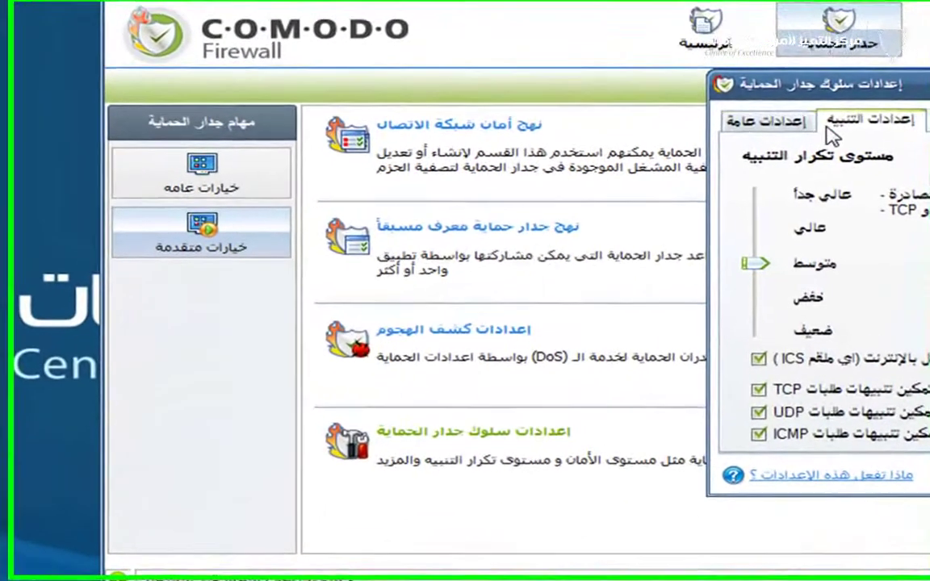
Recheck the general and alert settings of the firewall behavior and accept them
left_click(777, 131)
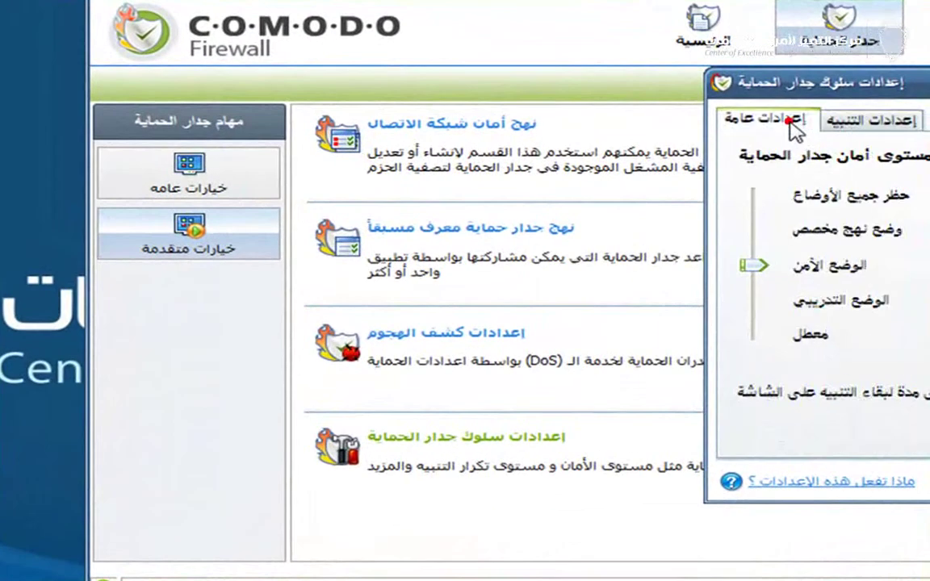
left_click(844, 123)
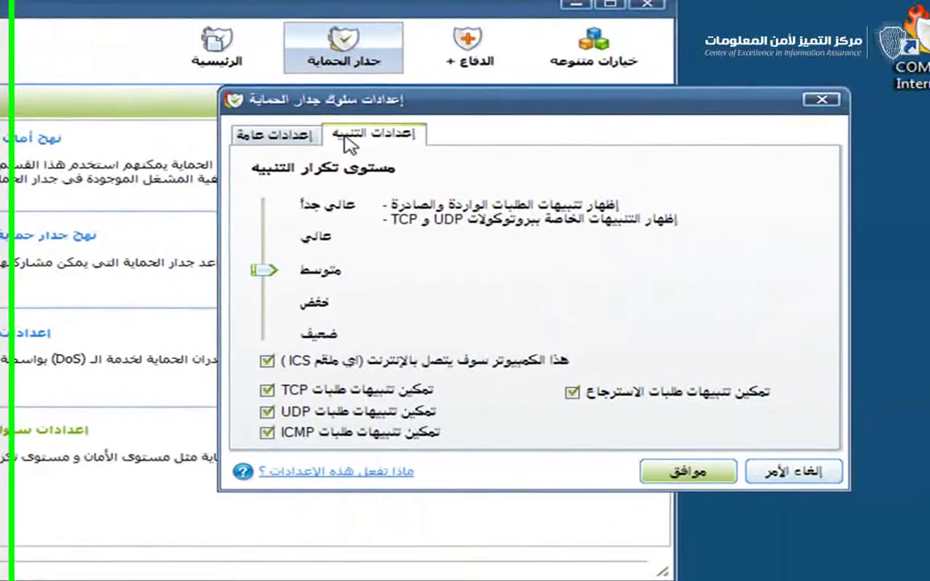
left_click(676, 472)
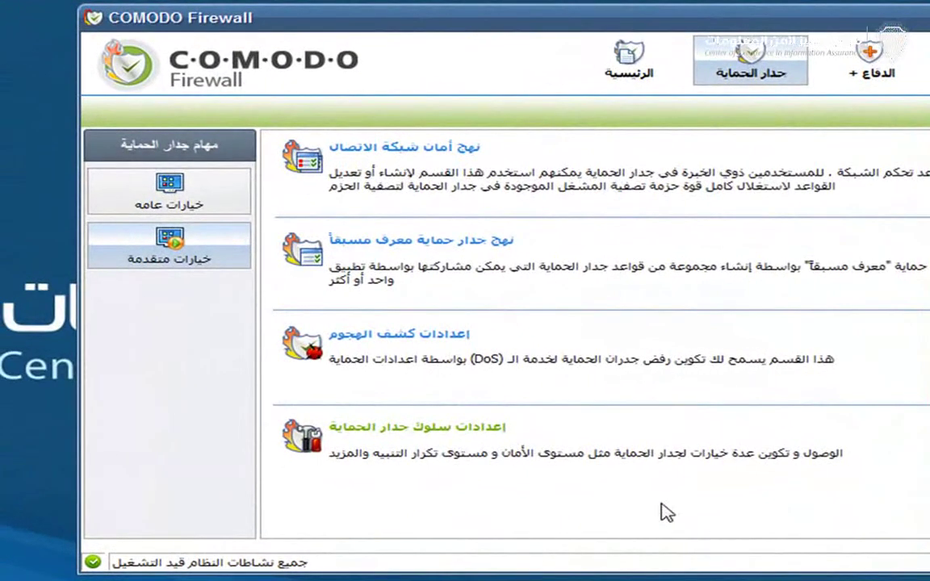
Look over the firewall's common and advanced task lists and open the miscellaneous options section (خيارات متنوعة)
left_click(151, 176)
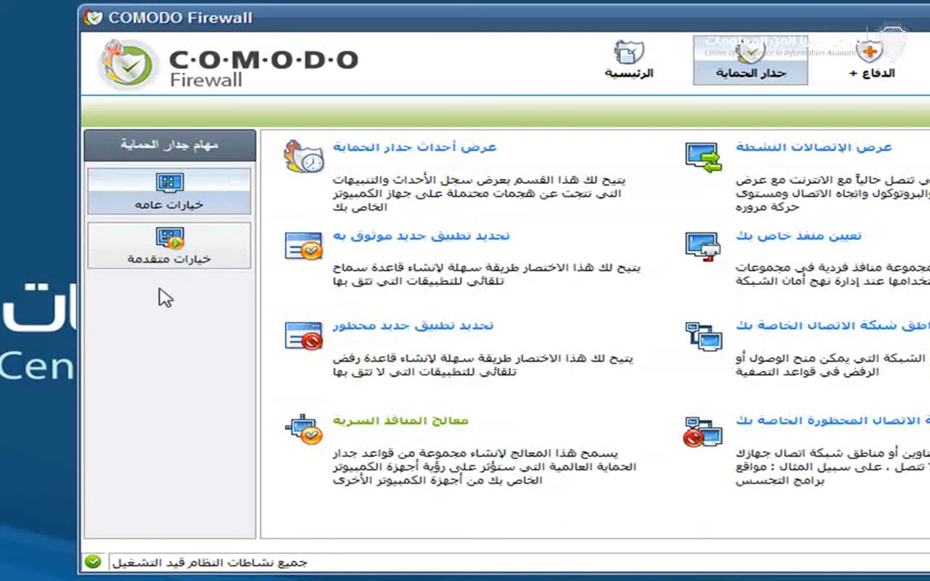
left_click(207, 243)
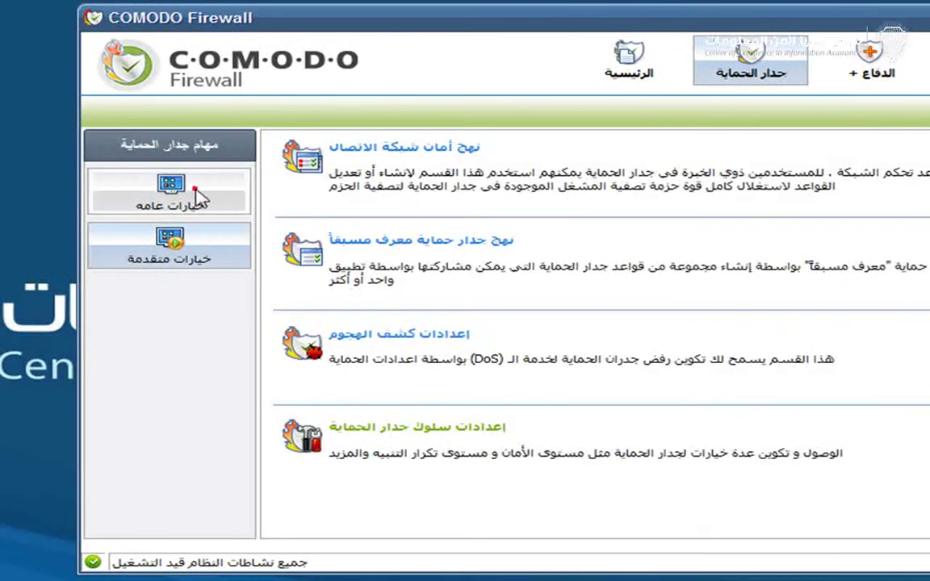
left_click(168, 198)
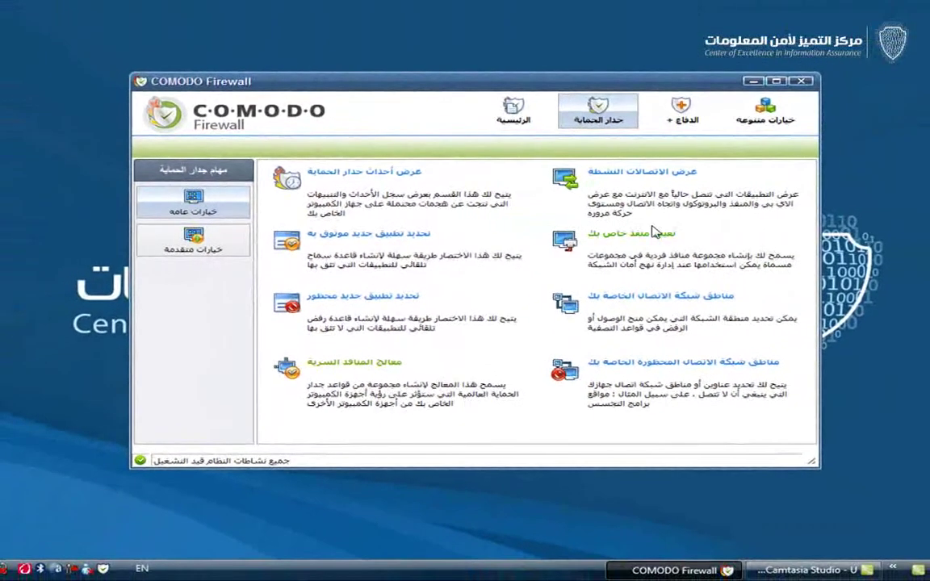
left_click(746, 119)
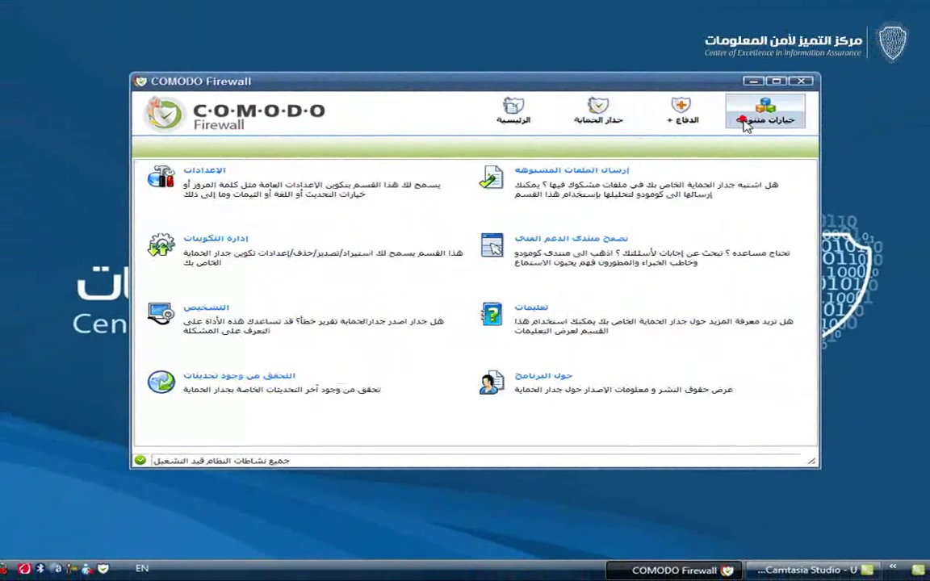